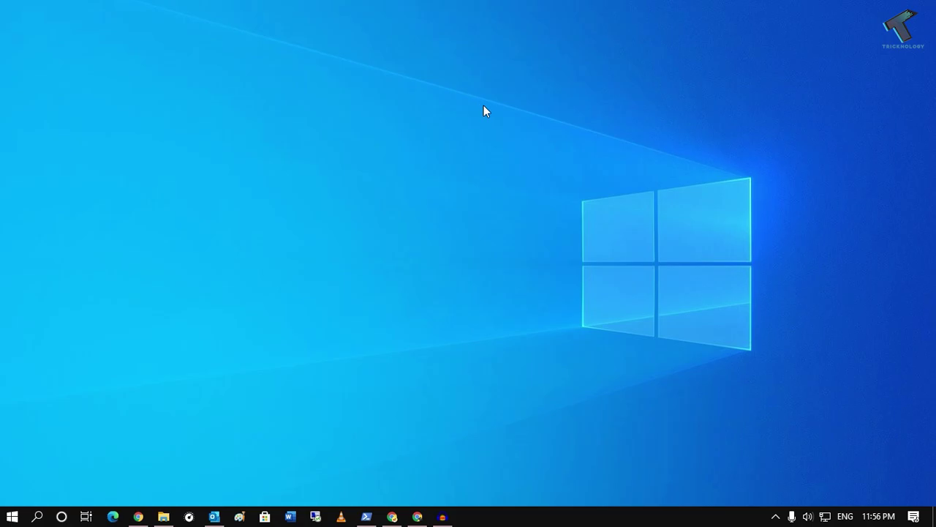
# - Reach the Network Connections adapter list through the Ethernet page in Network & Internet settings
pyautogui.rightClick(825, 517)
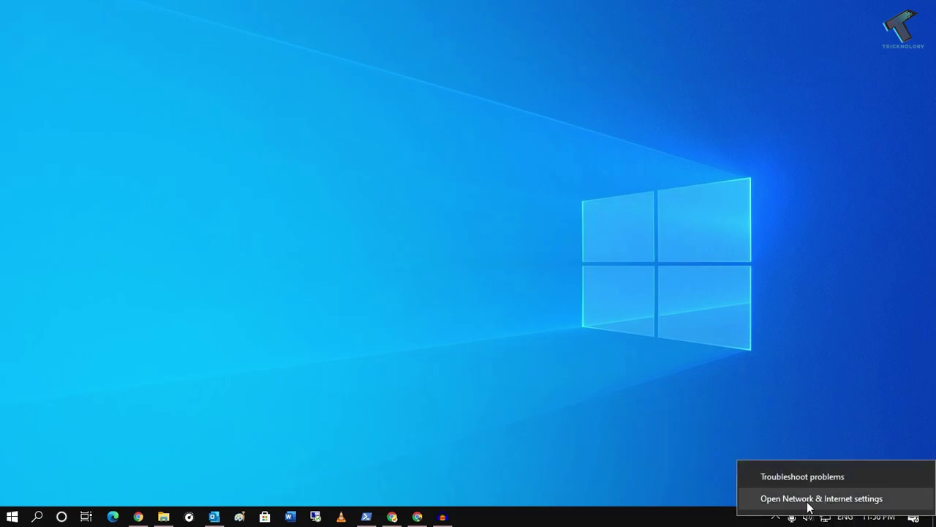
pyautogui.click(809, 503)
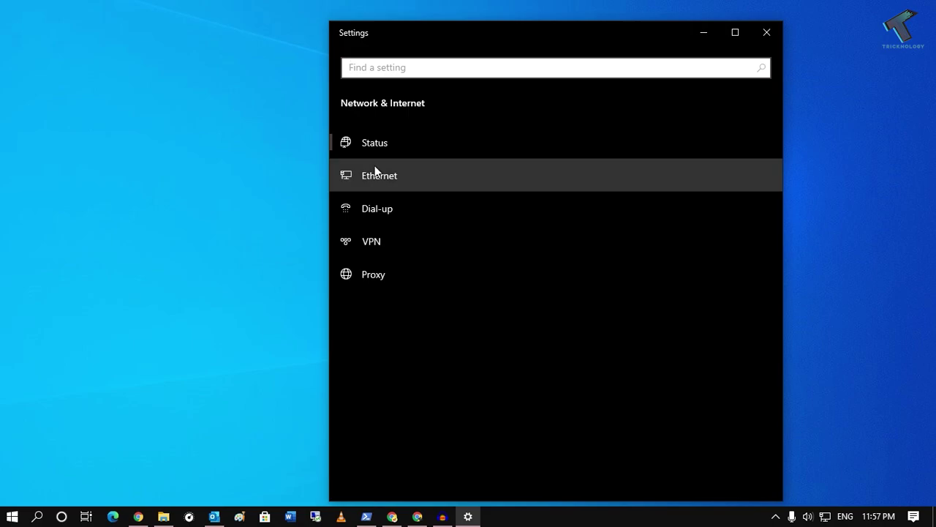
pyautogui.click(375, 170)
pyautogui.click(733, 33)
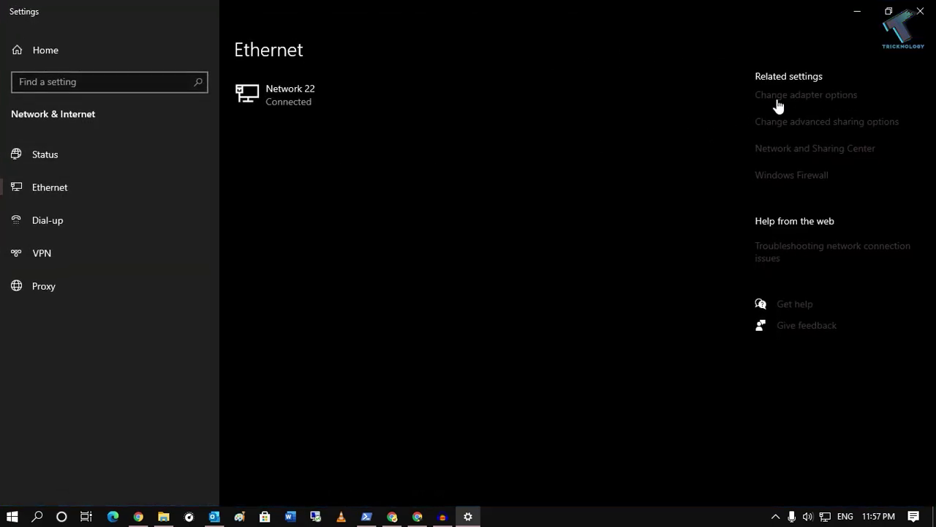
pyautogui.click(808, 97)
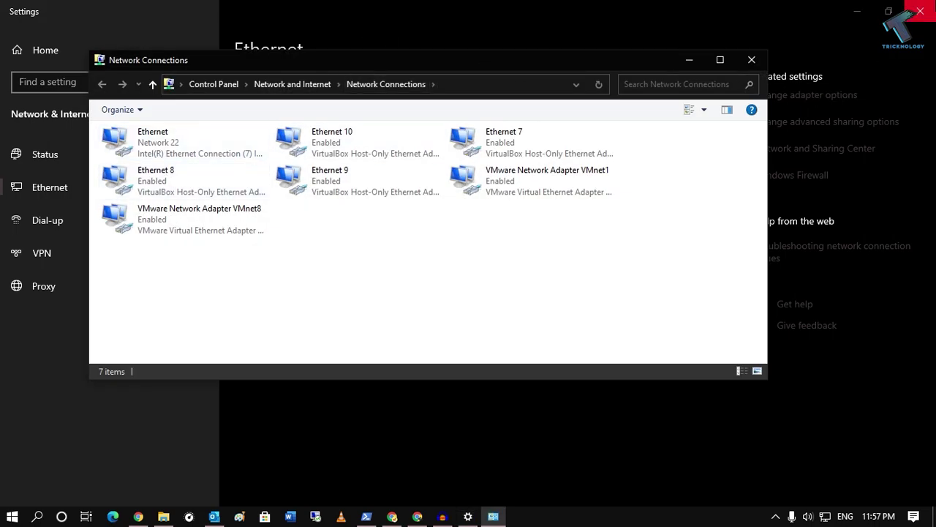
pyautogui.click(920, 11)
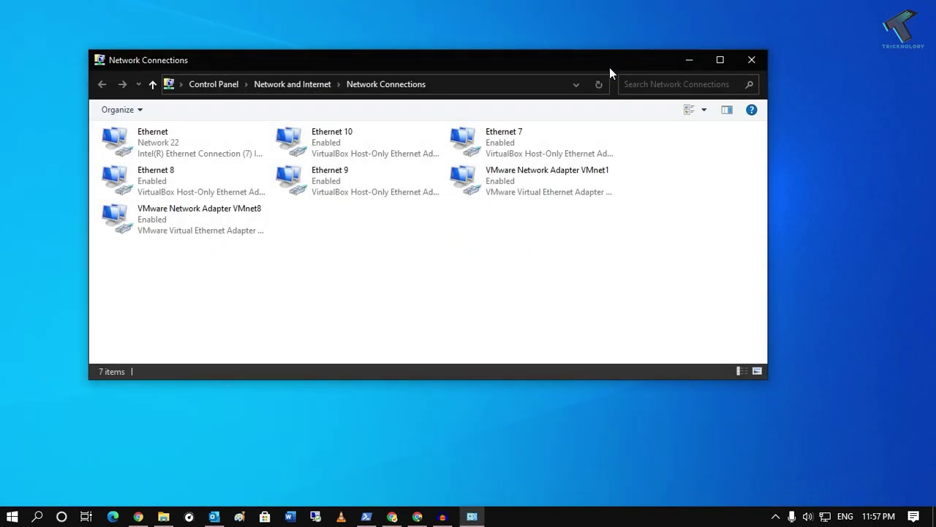
# - Relaunch Network Connections with ncpa.cpl from Start search and move the window toward the centre
pyautogui.click(751, 62)
pyautogui.click(4, 518)
pyautogui.write('ncpa.cpl')
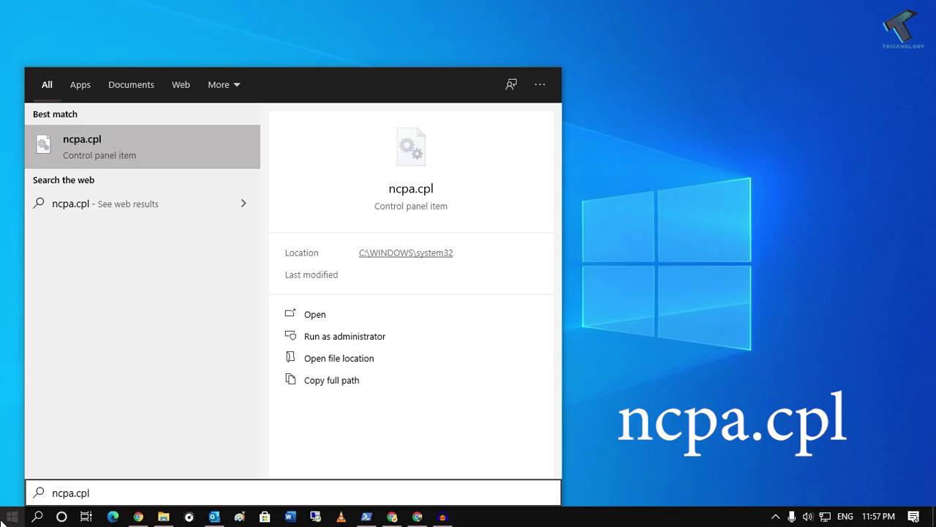
pyautogui.press('Return')
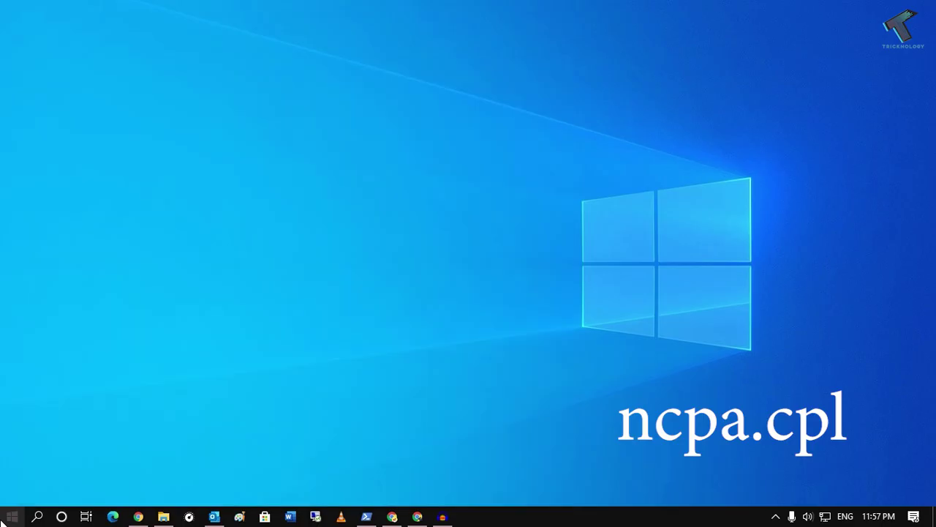
pyautogui.moveTo(264, 61); pyautogui.dragTo(382, 52)
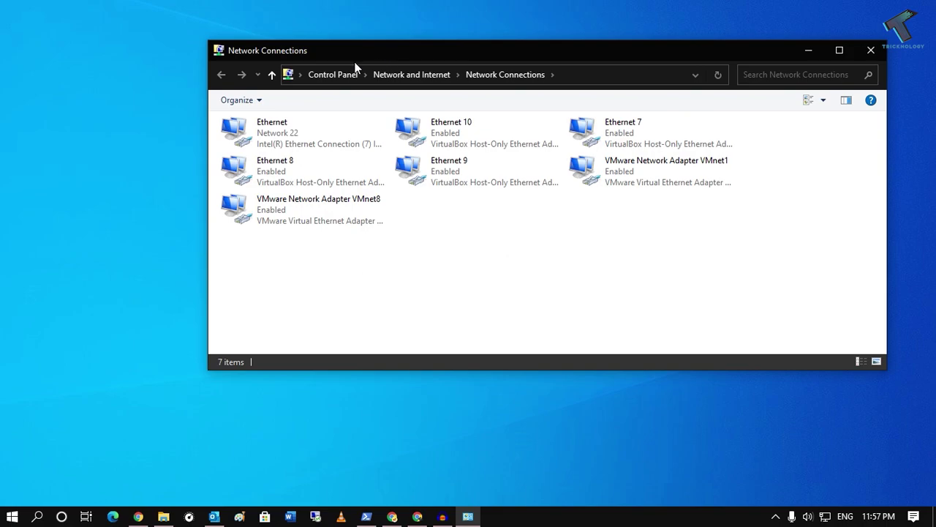
# - Open the Ethernet adapter's TCP/IPv4 properties and choose manually specified DNS server addresses
pyautogui.rightClick(275, 136)
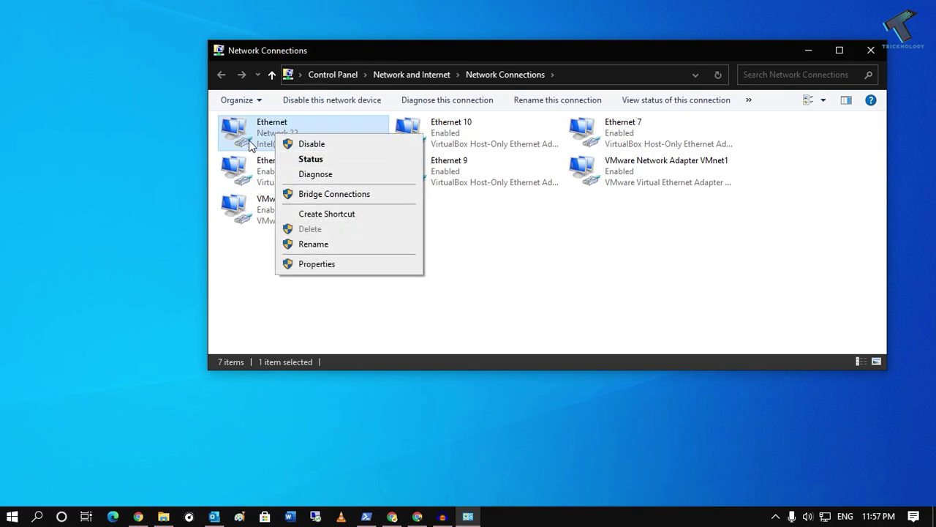
pyautogui.click(251, 144)
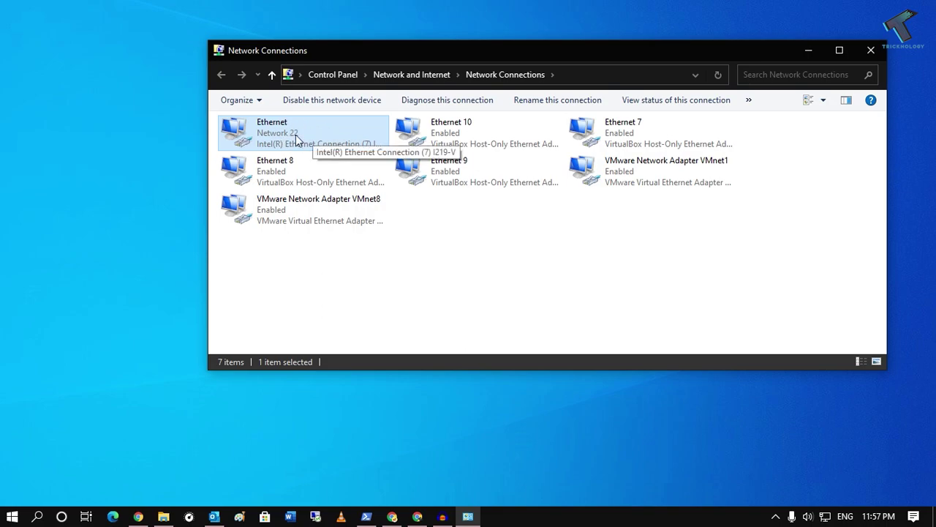
pyautogui.rightClick(278, 126)
pyautogui.click(322, 257)
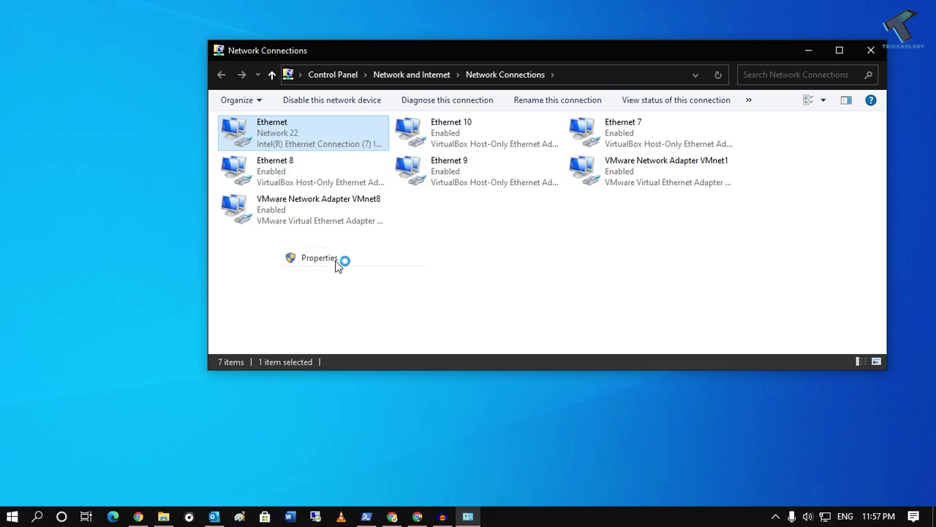
pyautogui.scroll(-2, 375, 275)
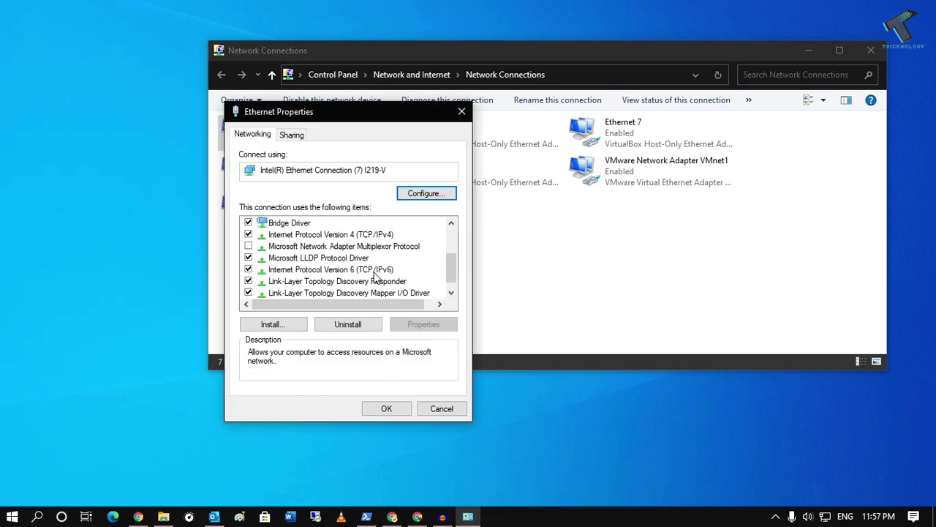
pyautogui.doubleClick(370, 242)
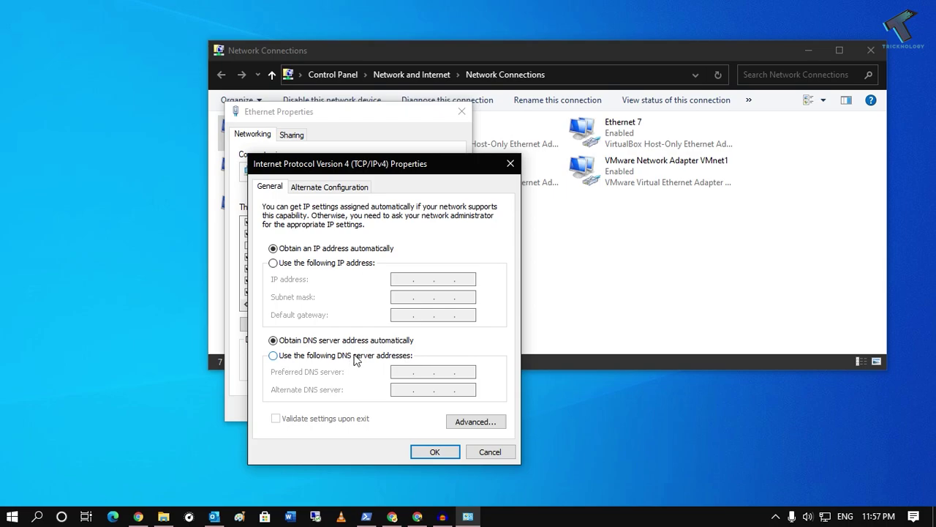
pyautogui.click(394, 356)
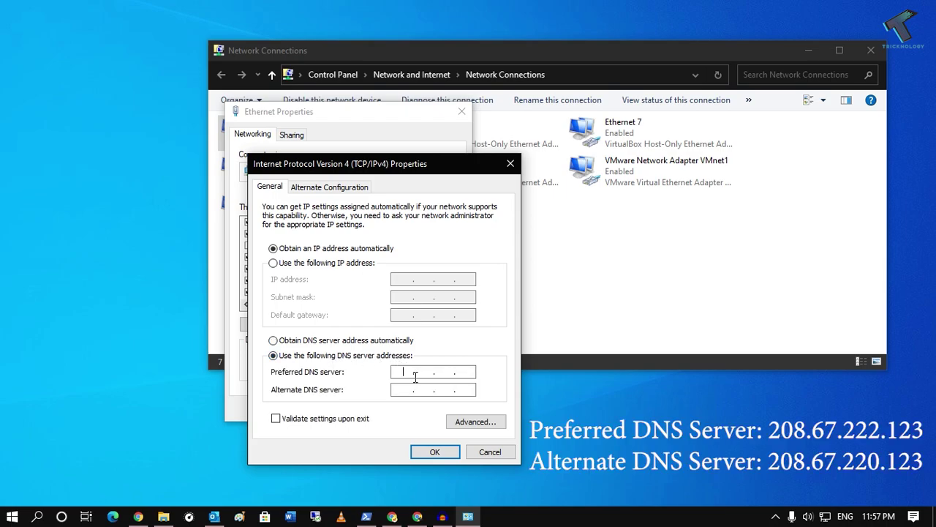
# - Enter DNS servers 208.67.222.123 and 208.67.220.123, confirm both dialogs, and close Network Connections
pyautogui.write('20')
pyautogui.write('320868.220123')
pyautogui.click(439, 450)
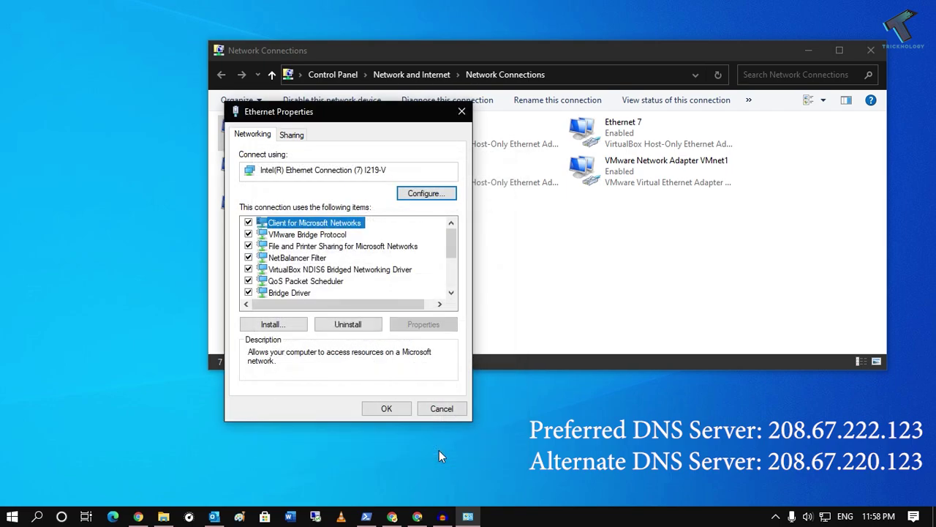
pyautogui.click(387, 408)
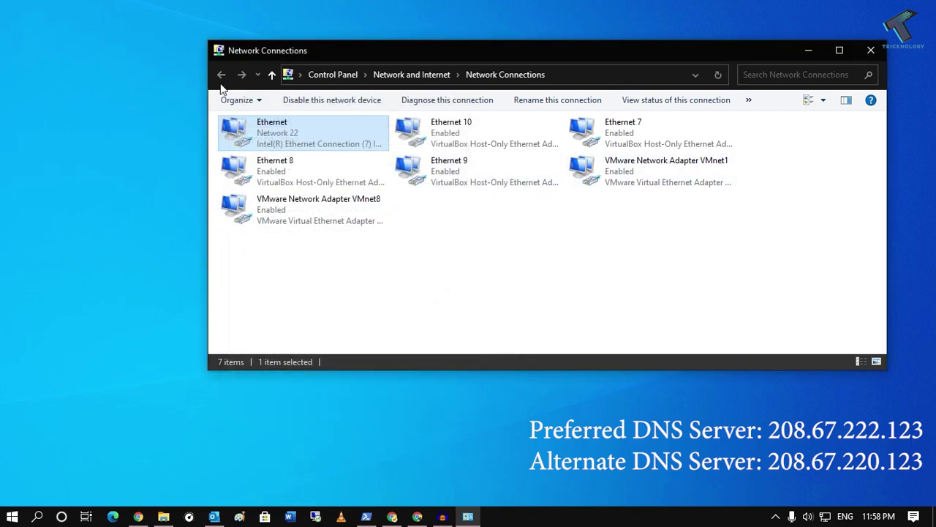
pyautogui.click(870, 50)
# - Log in to the TP-Link router page with the admin password, declining to save it
pyautogui.click(417, 516)
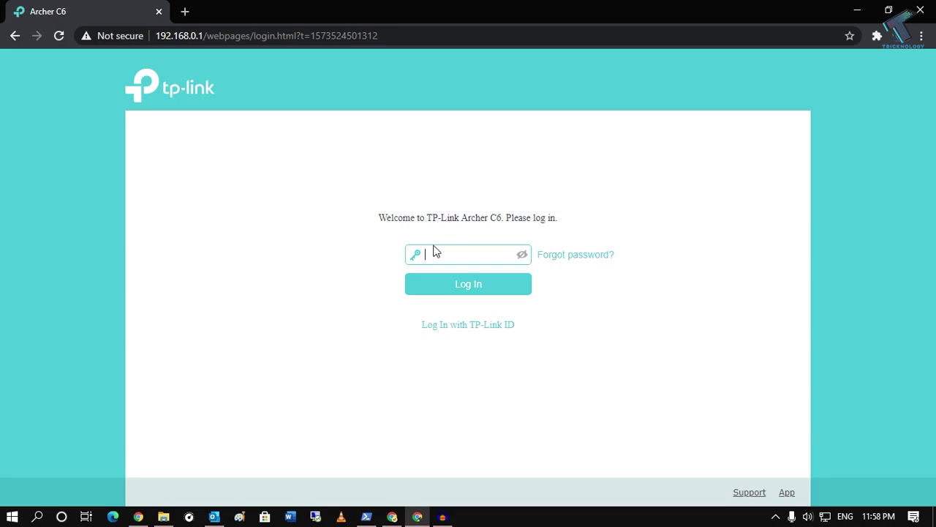
pyautogui.write('a')
pyautogui.press('Return')
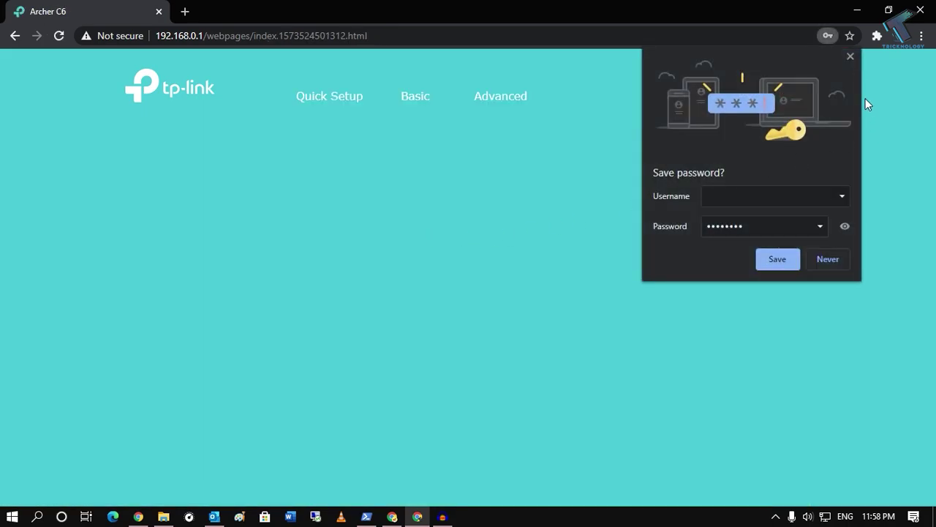
pyautogui.click(866, 104)
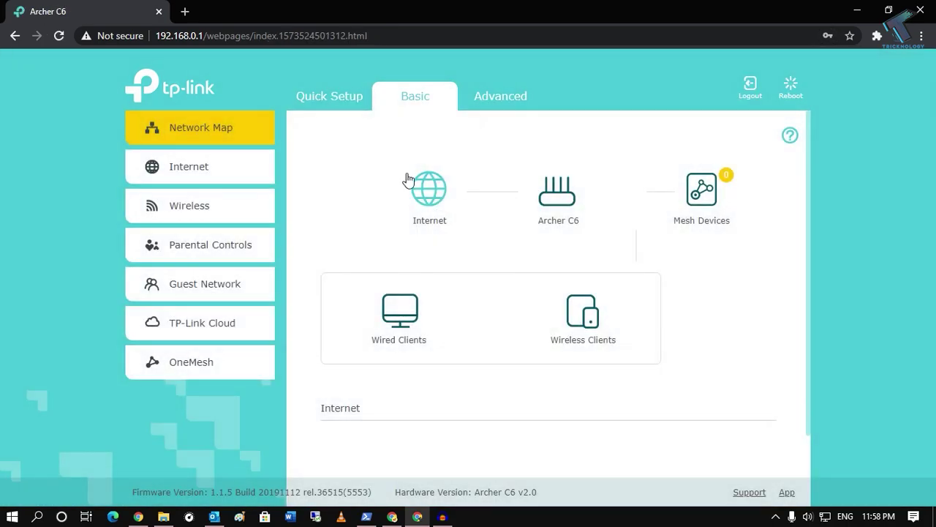
# - Go to Advanced > Network > Internet and switch the router's DNS to manual addresses
pyautogui.click(195, 166)
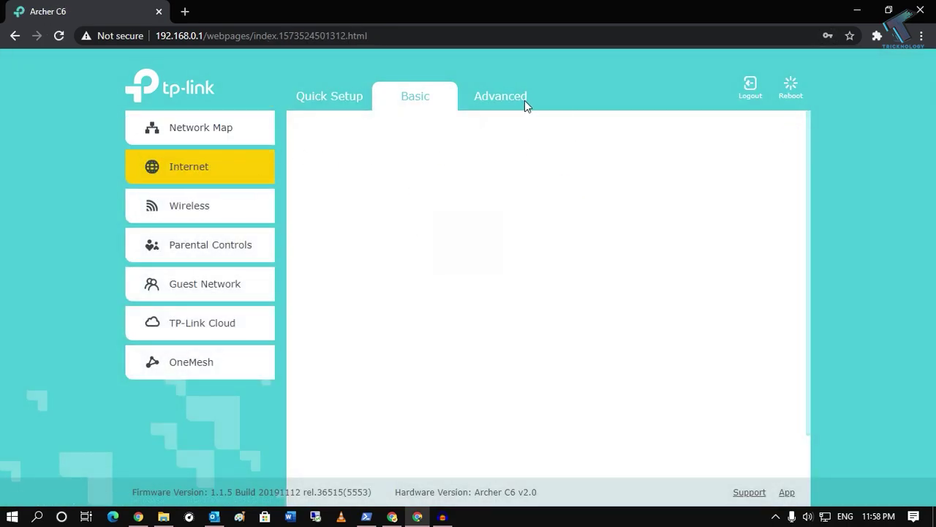
pyautogui.click(515, 97)
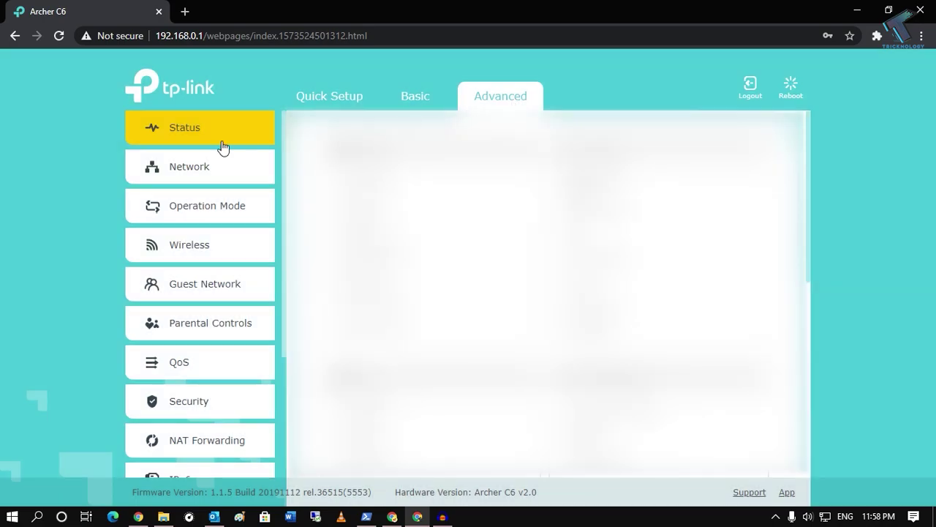
pyautogui.click(174, 170)
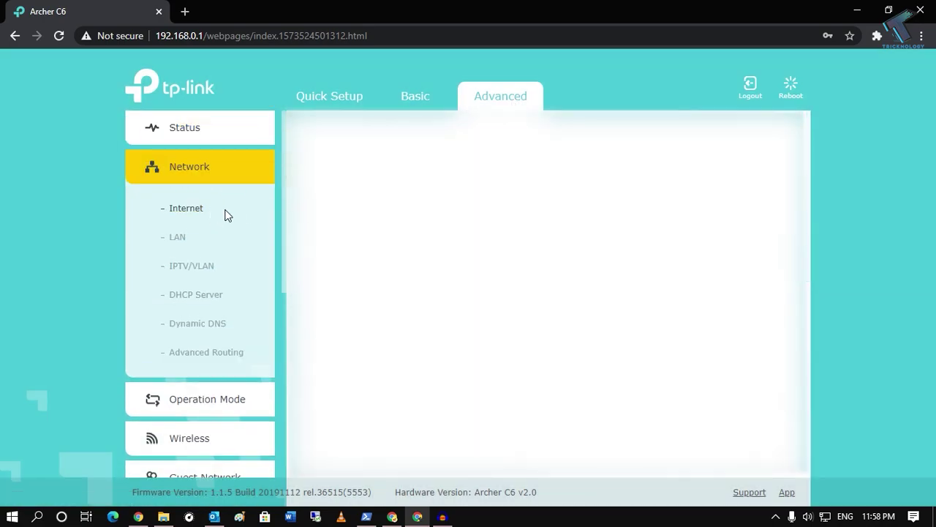
pyautogui.scroll(-5, 545, 293)
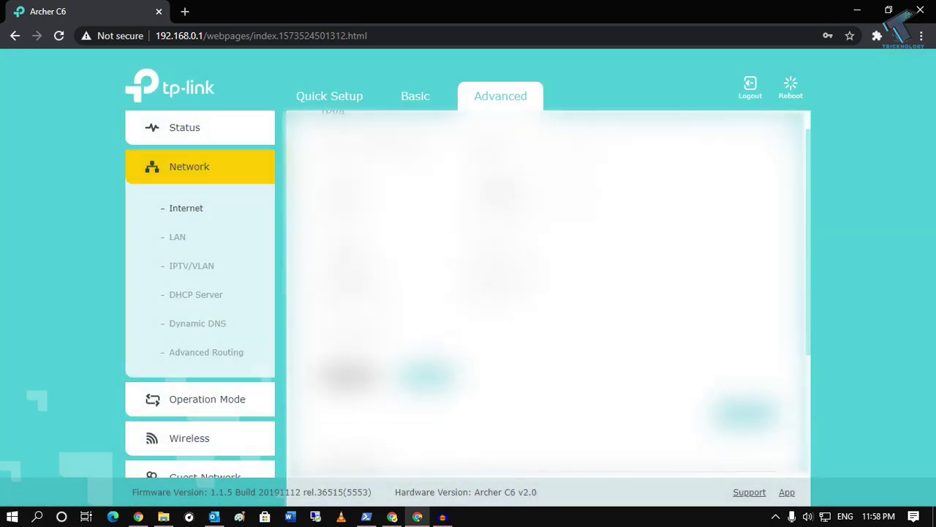
pyautogui.scroll(-5, 467, 209)
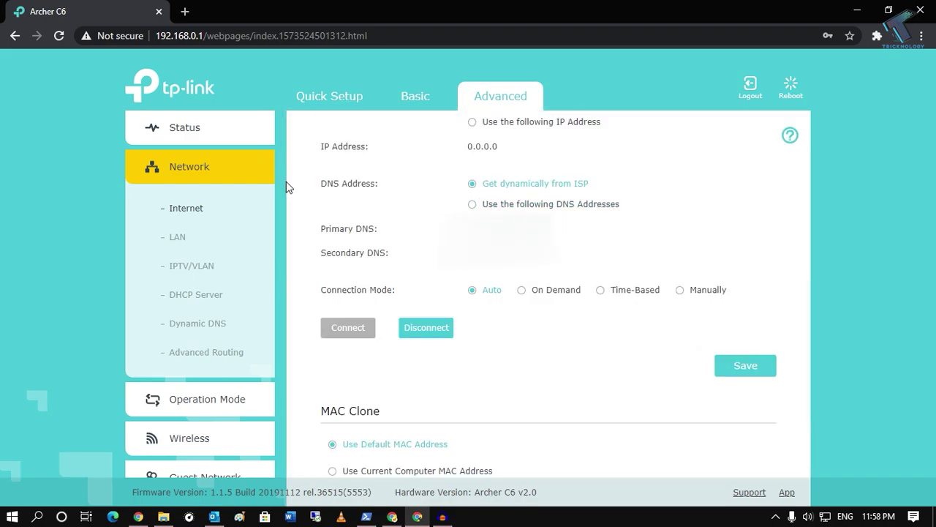
pyautogui.click(584, 205)
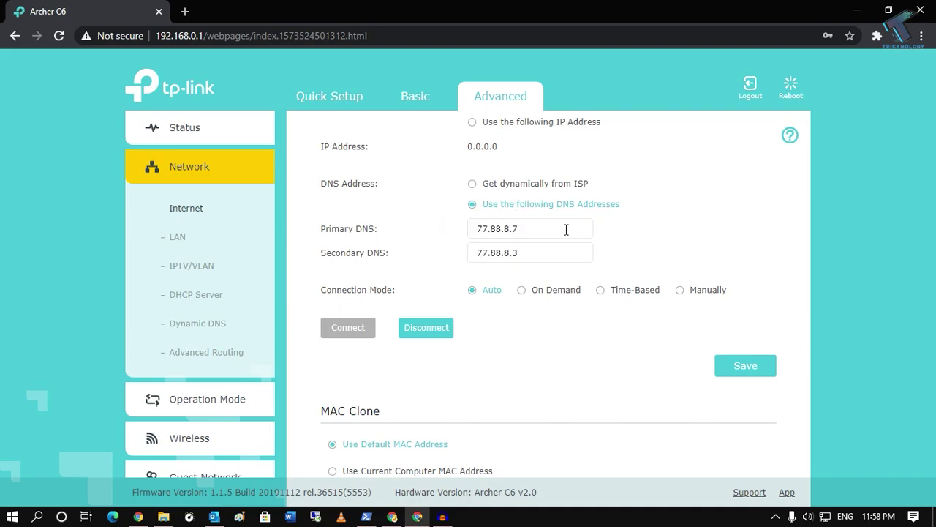
# - Replace the primary DNS with 208.67.22.123 and enter 208.67.220.123 as the secondary DNS
pyautogui.moveTo(568, 229); pyautogui.dragTo(383, 225)
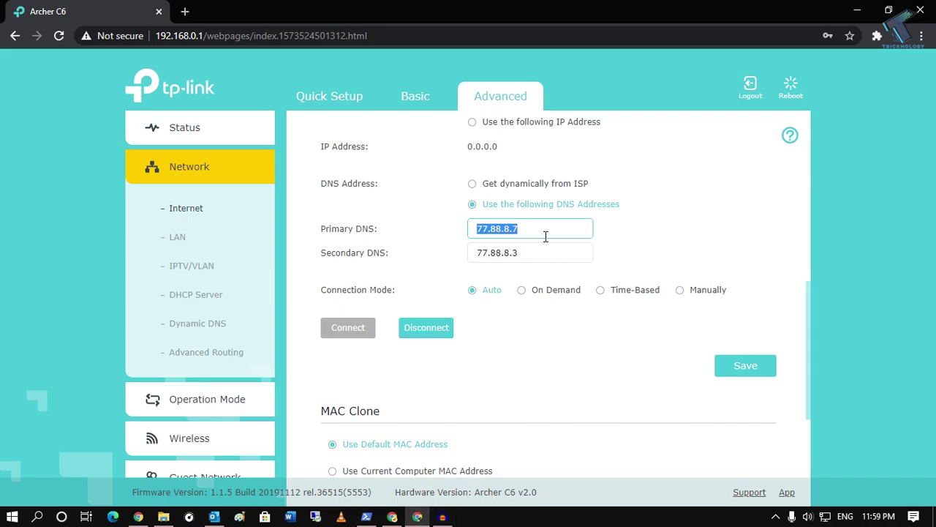
pyautogui.write('20')
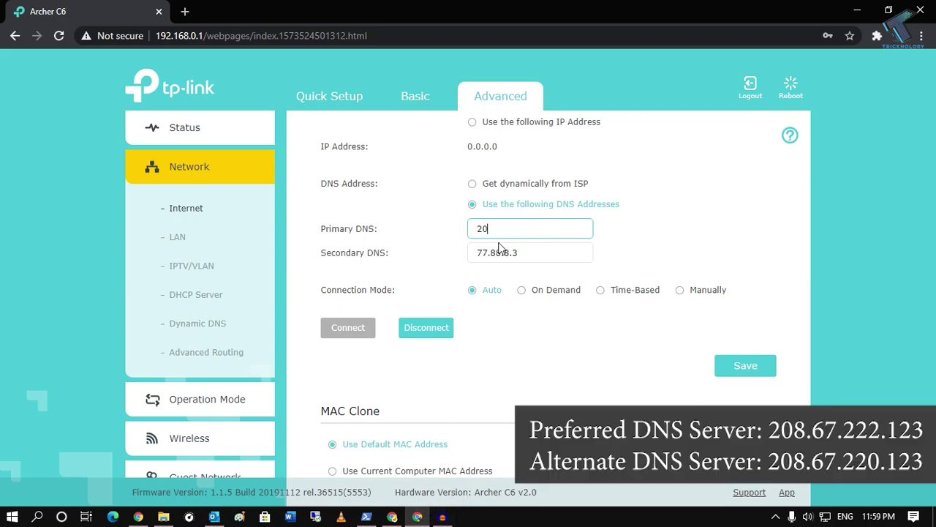
pyautogui.write('8.67.22.123')
pyautogui.press('Tab')
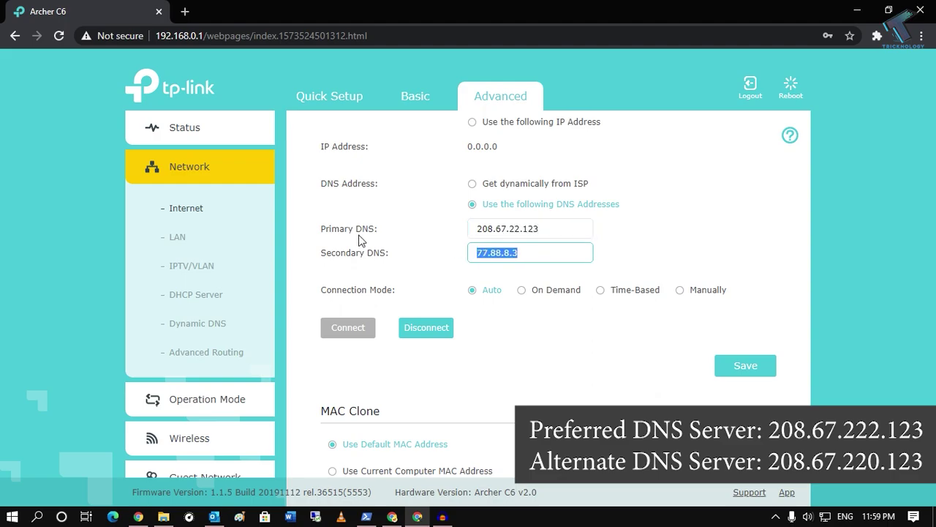
pyautogui.write('208.67.220.123')
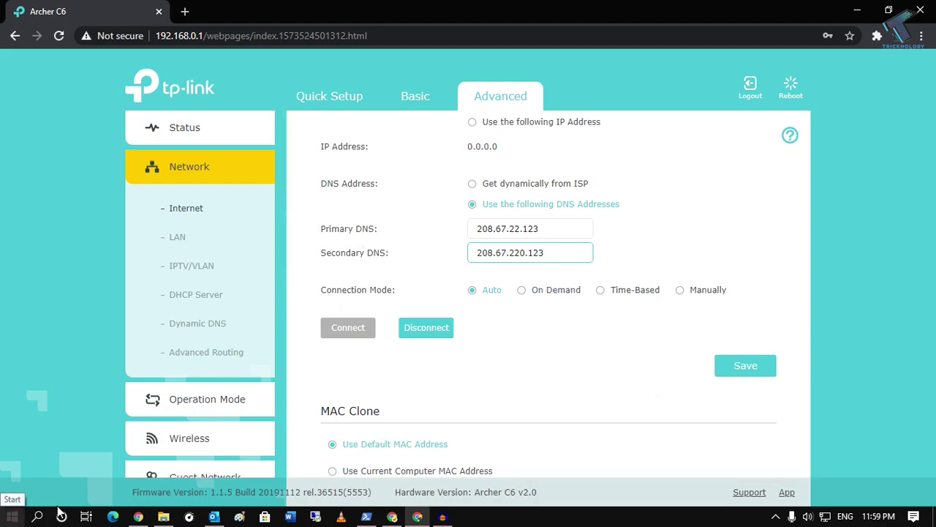
# - Run ipconfig /flushdns in Command Prompt launched from search, then minimize the window
pyautogui.click(12, 518)
pyautogui.write('cmd')
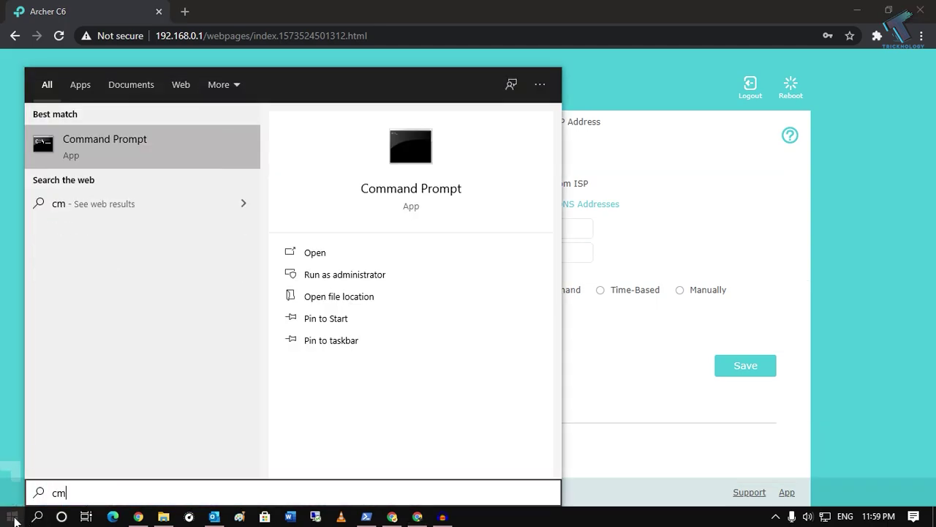
pyautogui.click(117, 144)
pyautogui.write('ipconfig')
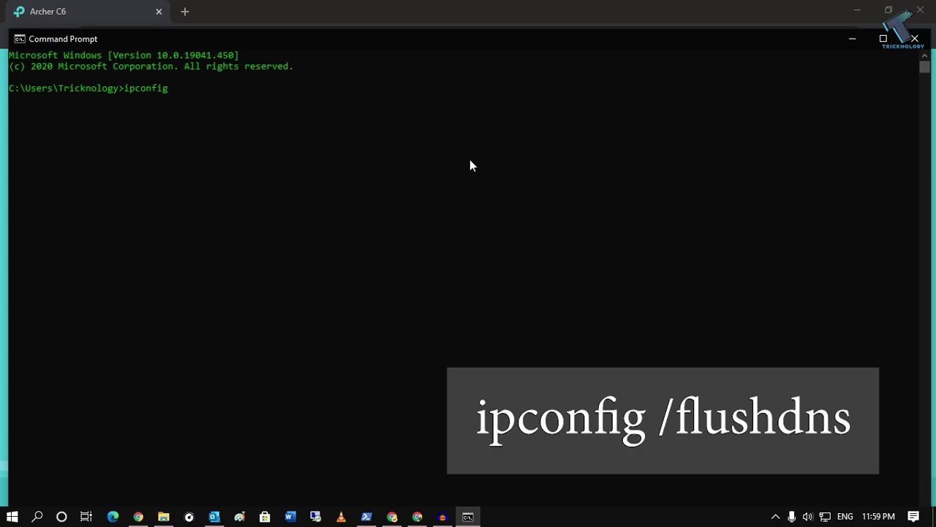
pyautogui.write(' /flushdns')
pyautogui.press('Return')
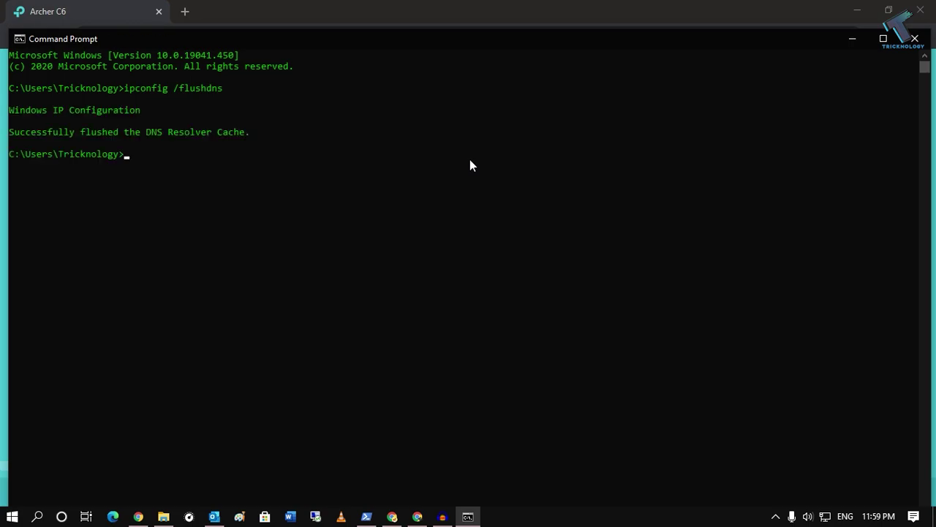
pyautogui.moveTo(10, 132); pyautogui.dragTo(272, 132)
pyautogui.click(322, 132)
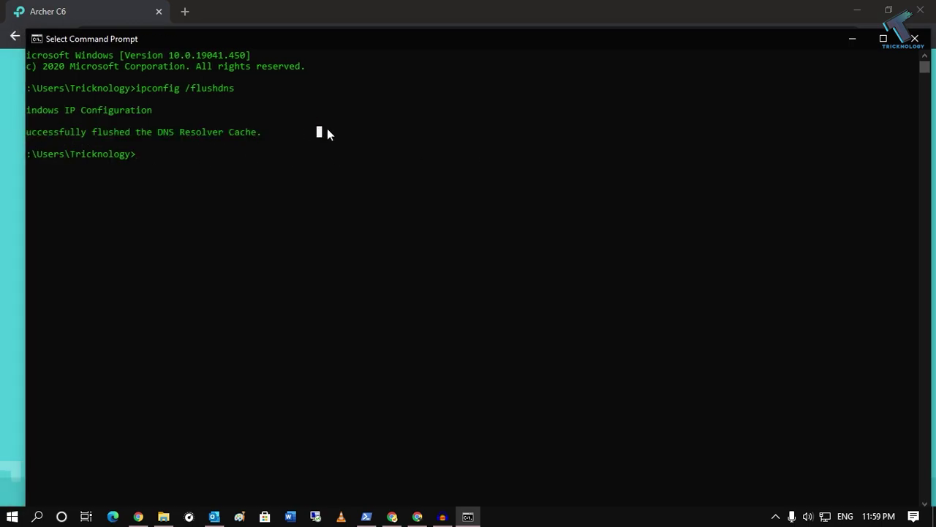
pyautogui.click(853, 37)
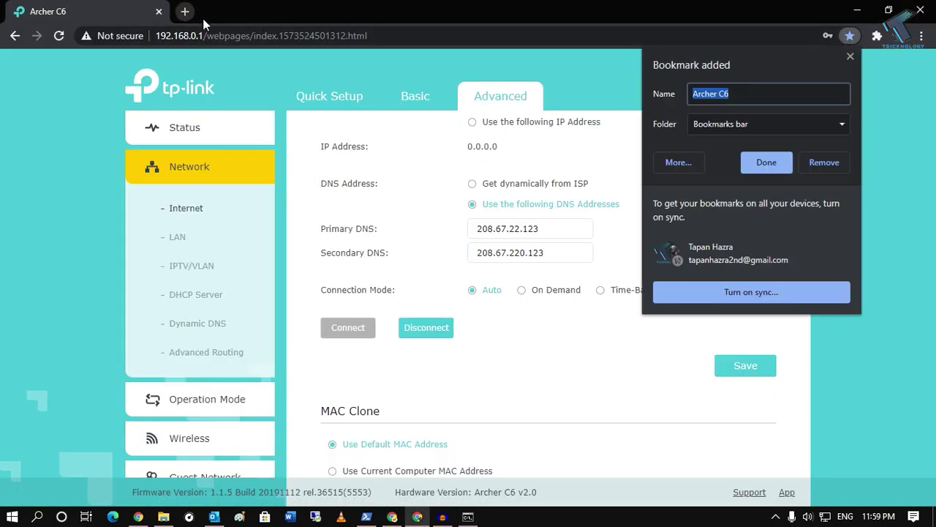